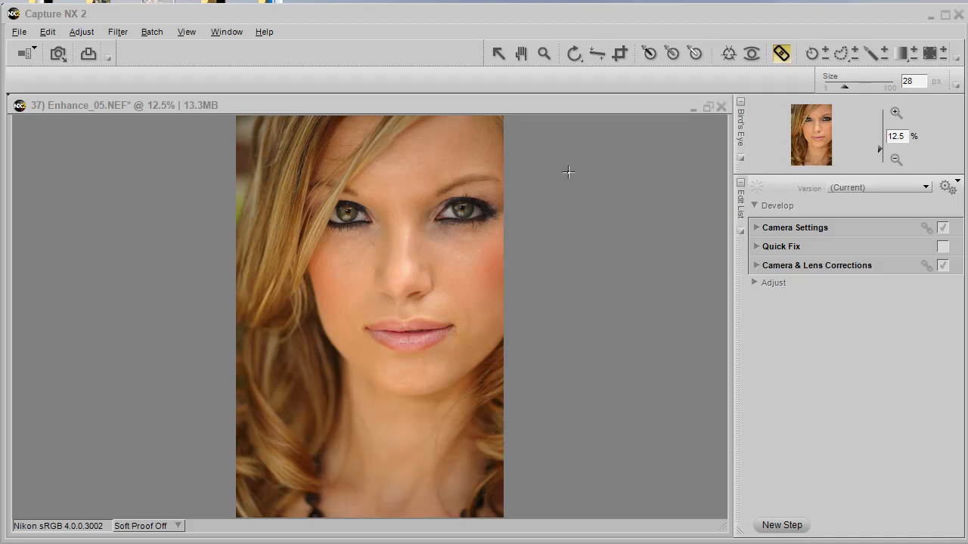
# Step: Activate the Auto Retouch Brush for the cheek beside the nose at 100% zoom and set its size to 32 px
pyautogui.doubleClick(544, 53)
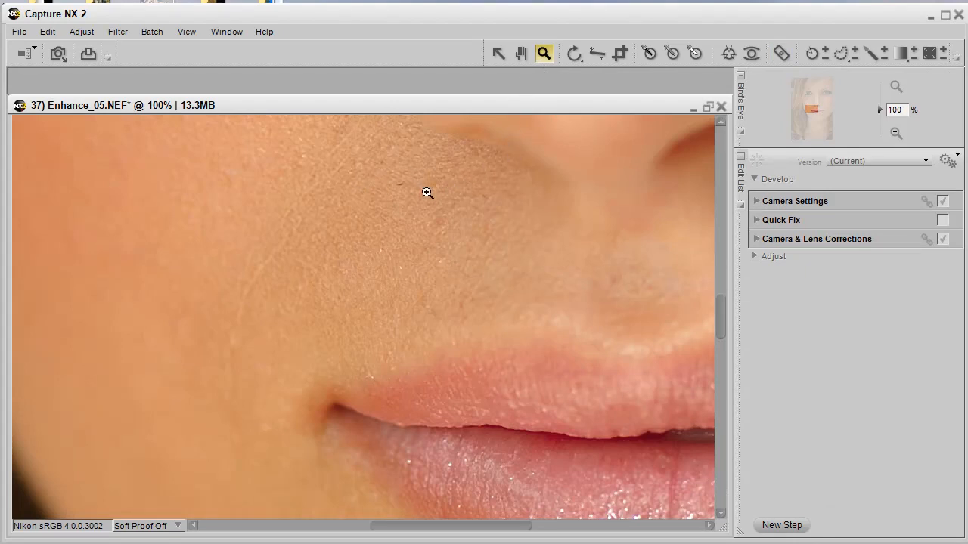
pyautogui.press('h')
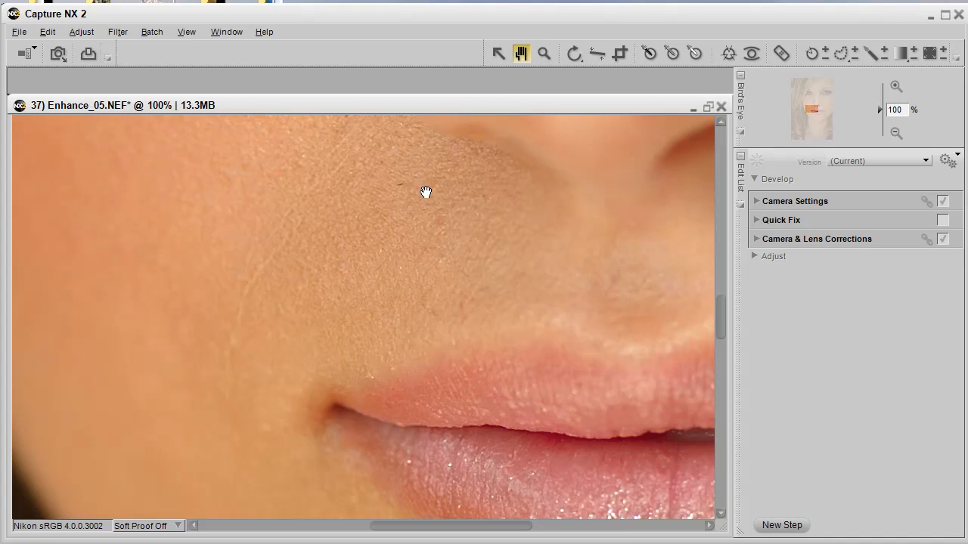
pyautogui.moveTo(432, 193); pyautogui.dragTo(471, 383)
pyautogui.moveTo(487, 276); pyautogui.dragTo(511, 330)
pyautogui.press('z')
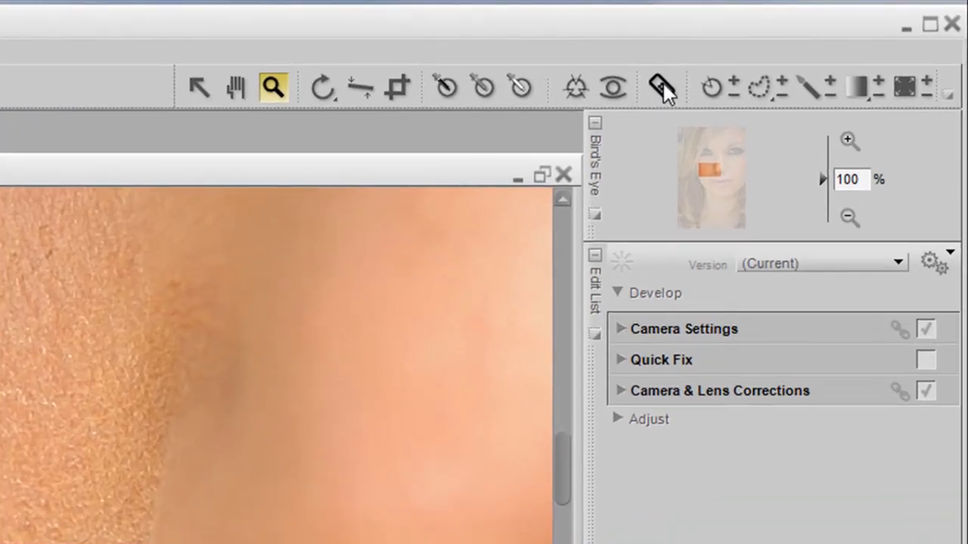
pyautogui.click(661, 87)
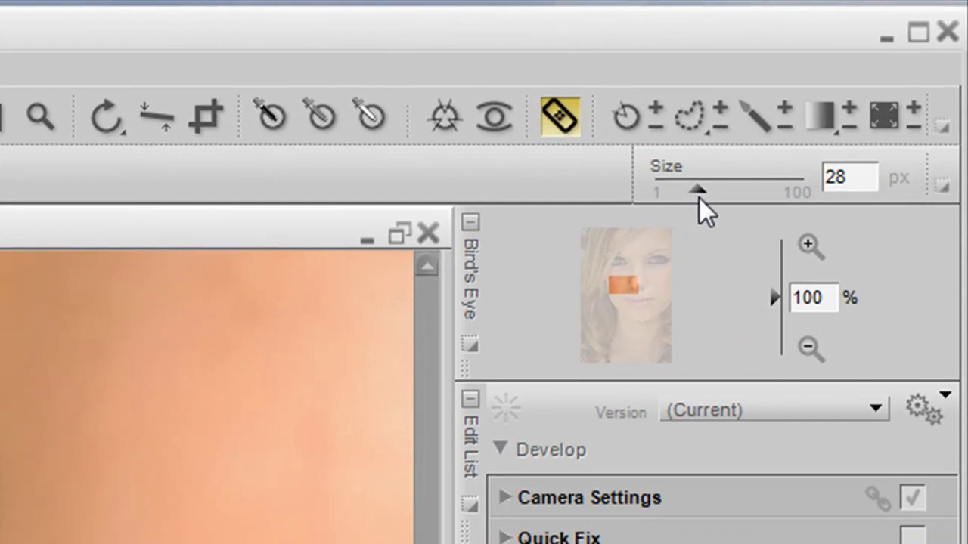
pyautogui.moveTo(701, 188); pyautogui.dragTo(737, 188)
pyautogui.moveTo(744, 192); pyautogui.dragTo(710, 196)
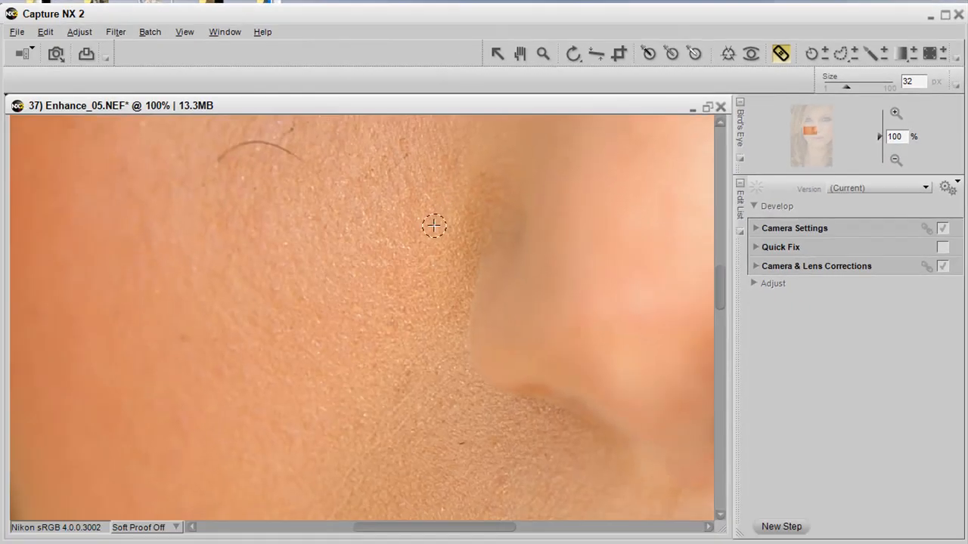
# Step: Reduce the brush size to 24 px and paint over the curved stray hair on the cheek beside the nose
pyautogui.press('[')
pyautogui.press('[')
pyautogui.press(']')
pyautogui.press(']')
pyautogui.press('[')
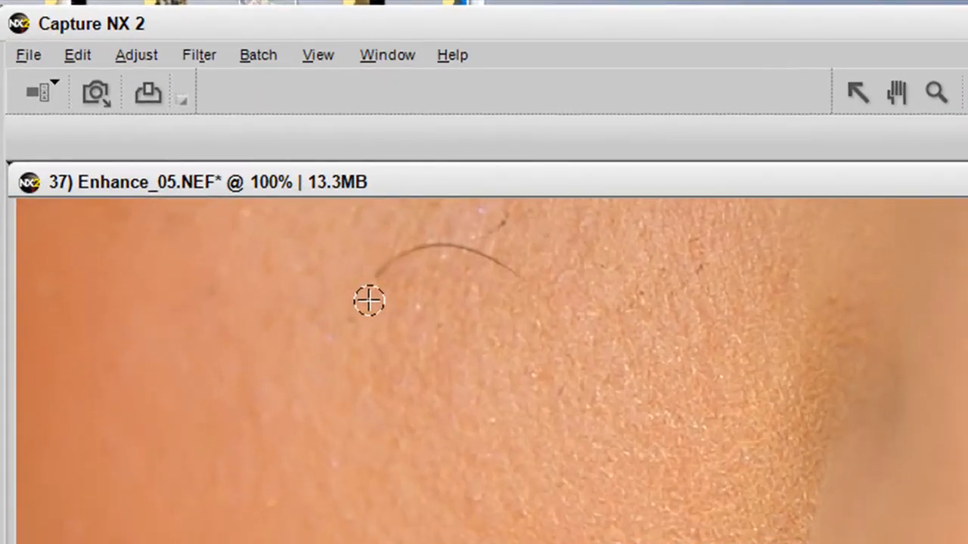
pyautogui.moveTo(378, 277)
pyautogui.mouseDown()
pyautogui.moveTo(408, 248)
pyautogui.moveTo(438, 245)
pyautogui.moveTo(524, 277)
pyautogui.mouseUp()
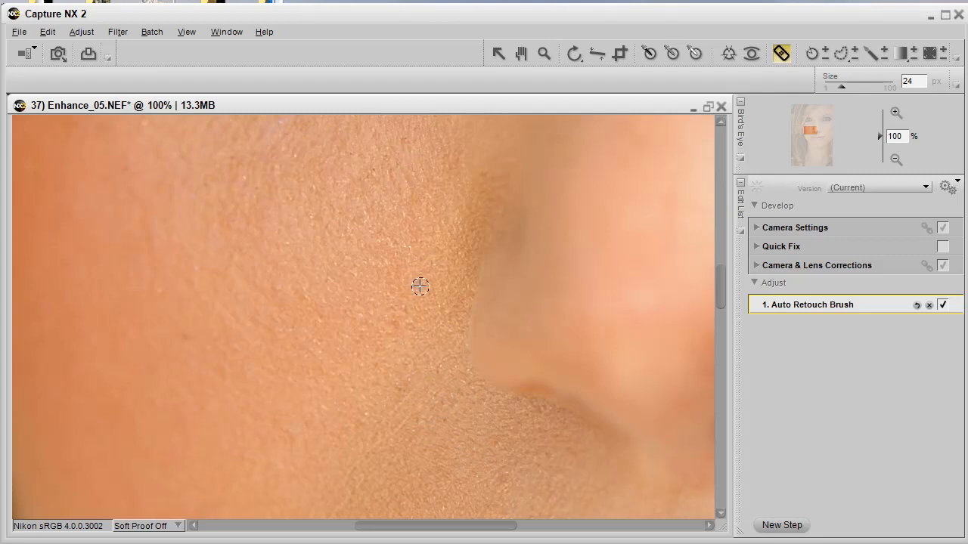
# Step: Retouch the dark specks, white spots and small crease on the skin beneath the eye nearest the hair strands
pyautogui.press('h')
pyautogui.moveTo(356, 212); pyautogui.dragTo(383, 355)
pyautogui.moveTo(375, 306); pyautogui.dragTo(353, 392)
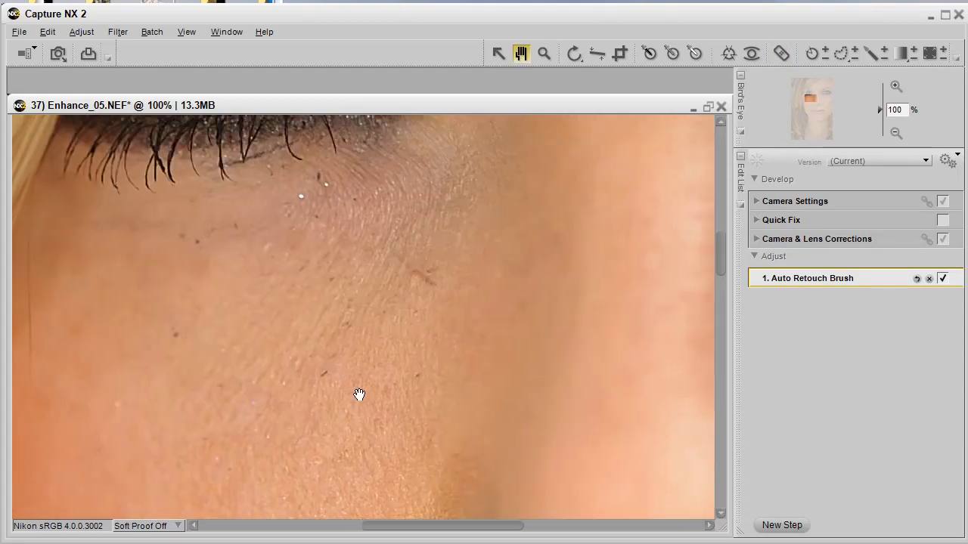
pyautogui.press('q')
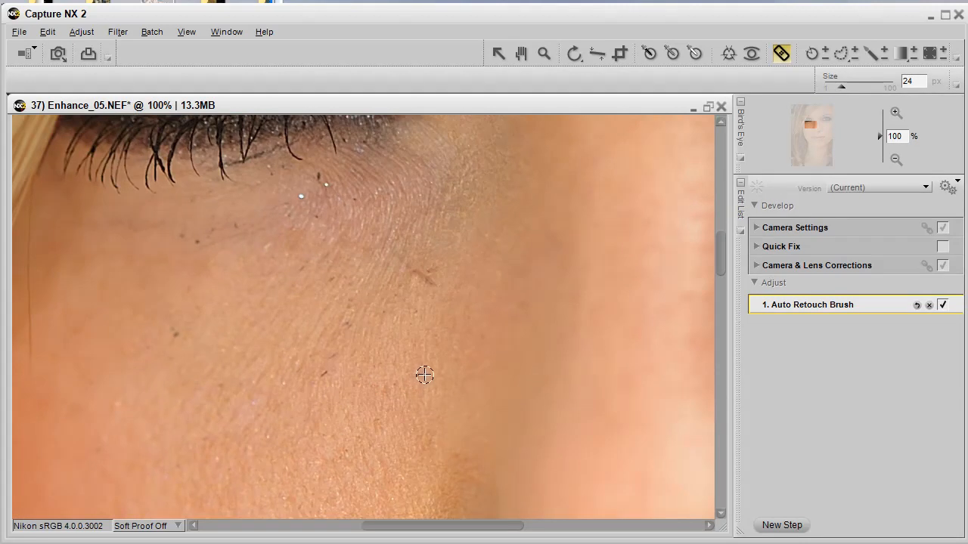
pyautogui.click(411, 395)
pyautogui.click(181, 233)
pyautogui.click(323, 181)
pyautogui.moveTo(397, 253); pyautogui.dragTo(422, 277)
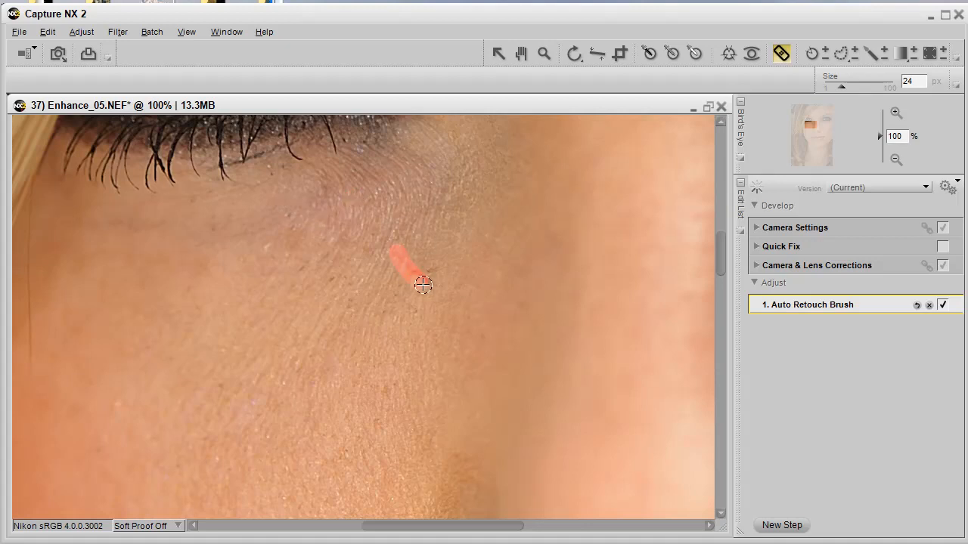
pyautogui.click(427, 282)
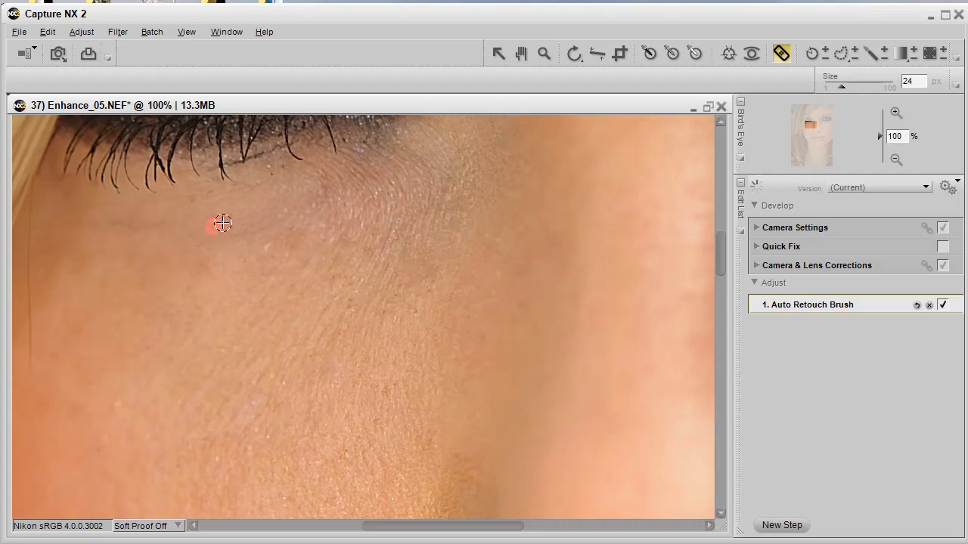
pyautogui.moveTo(410, 313); pyautogui.dragTo(396, 298)
# Step: Retouch the bright spots near the other eye's inner corner and the dark specks on the cheek below it
pyautogui.press('h')
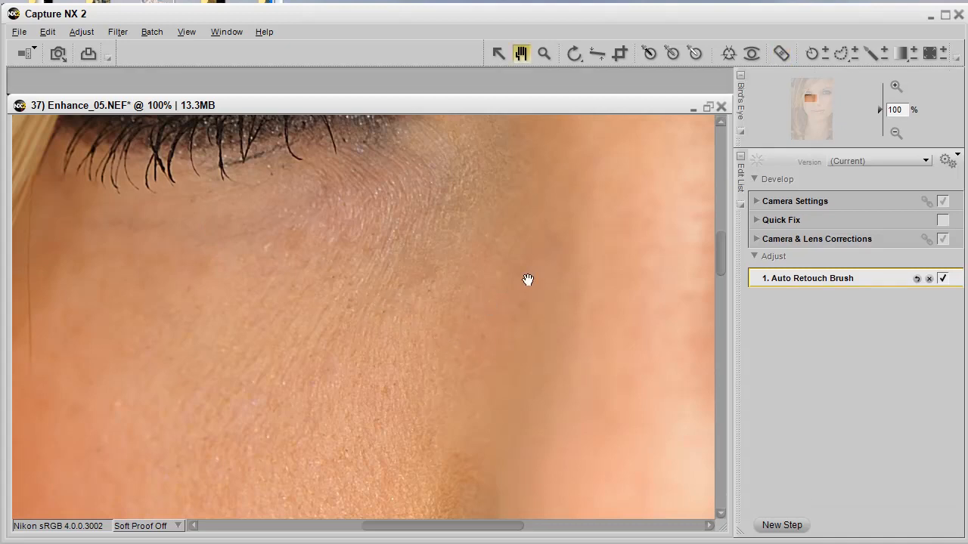
pyautogui.moveTo(594, 246)
pyautogui.mouseDown()
pyautogui.moveTo(428, 304)
pyautogui.moveTo(487, 314)
pyautogui.moveTo(406, 340)
pyautogui.mouseUp()
pyautogui.moveTo(575, 344)
pyautogui.mouseDown()
pyautogui.moveTo(486, 348)
pyautogui.moveTo(428, 371)
pyautogui.moveTo(316, 295)
pyautogui.moveTo(253, 283)
pyautogui.moveTo(275, 287)
pyautogui.mouseUp()
pyautogui.press('q')
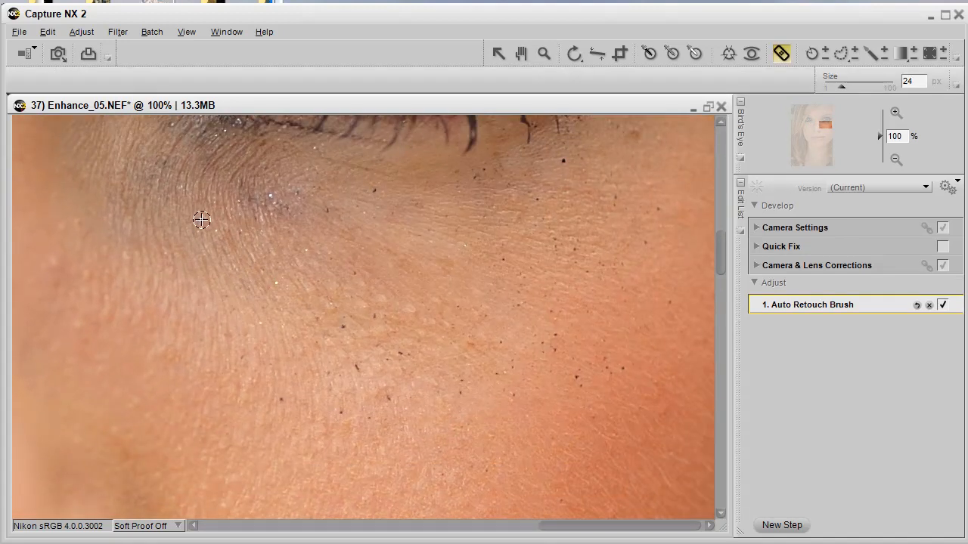
pyautogui.moveTo(217, 230); pyautogui.dragTo(225, 234)
pyautogui.moveTo(270, 197); pyautogui.dragTo(272, 199)
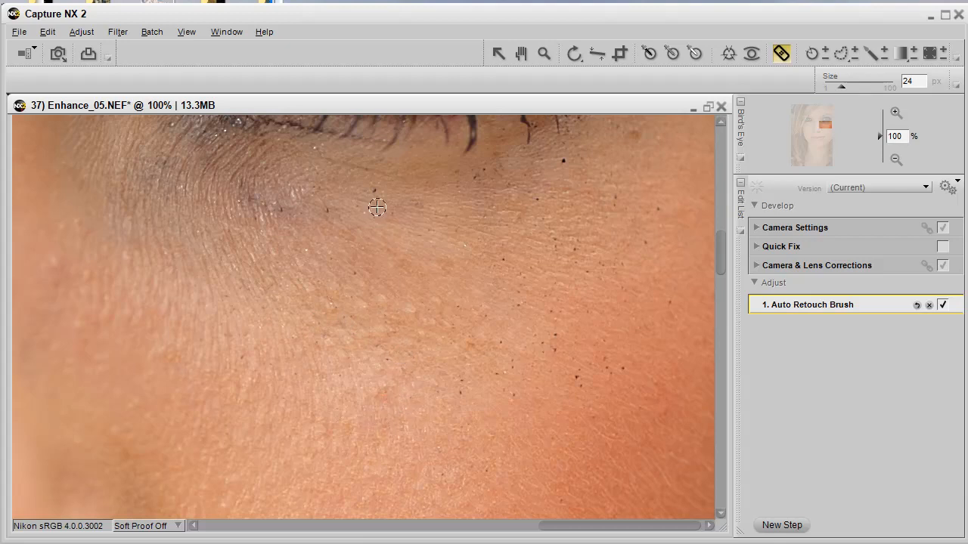
pyautogui.click(328, 210)
pyautogui.click(515, 394)
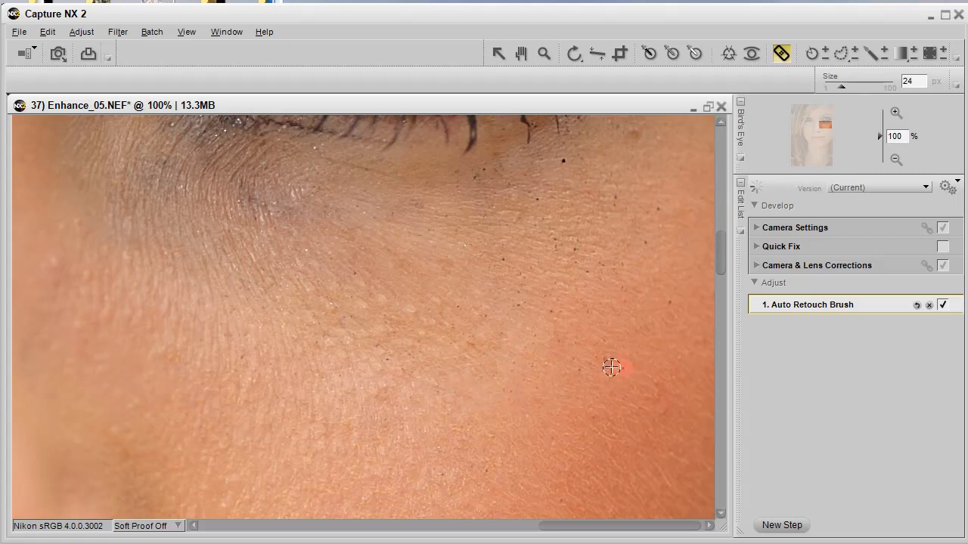
# Step: Retouch the dark makeup specks on the reddish outer cheek and just beneath that eye's outer lashes
pyautogui.moveTo(598, 366); pyautogui.dragTo(578, 370)
pyautogui.moveTo(671, 300); pyautogui.dragTo(672, 318)
pyautogui.moveTo(656, 245); pyautogui.dragTo(634, 232)
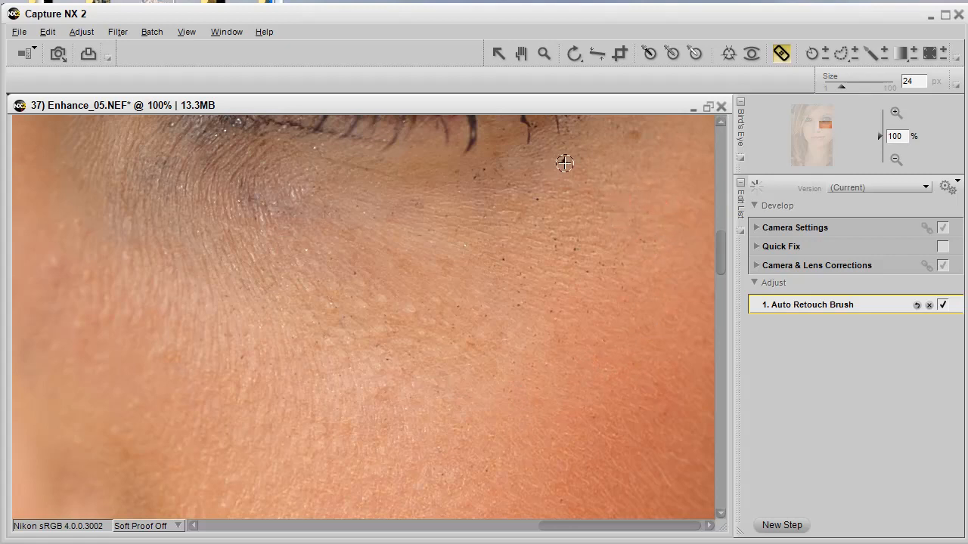
pyautogui.moveTo(629, 145); pyautogui.dragTo(631, 137)
pyautogui.click(536, 199)
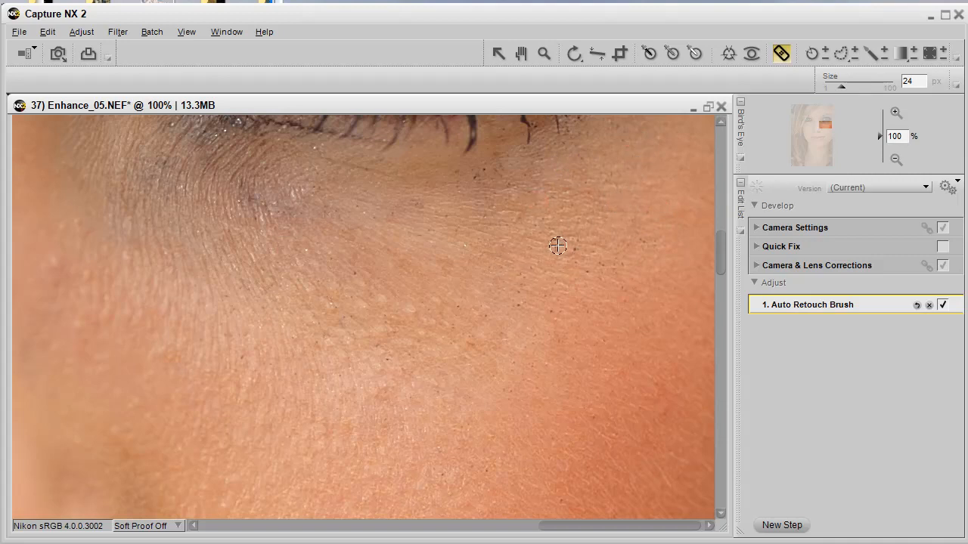
pyautogui.moveTo(490, 173); pyautogui.dragTo(473, 184)
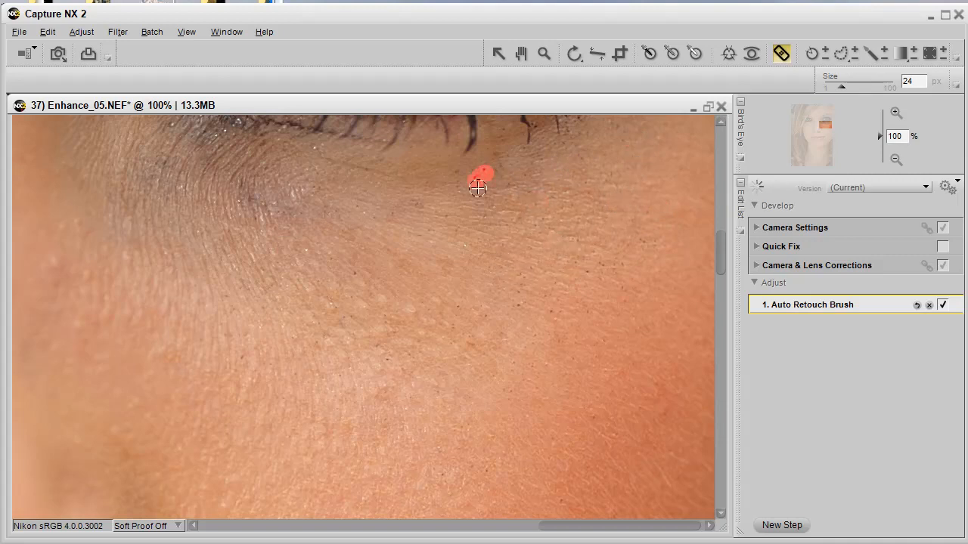
pyautogui.click(529, 195)
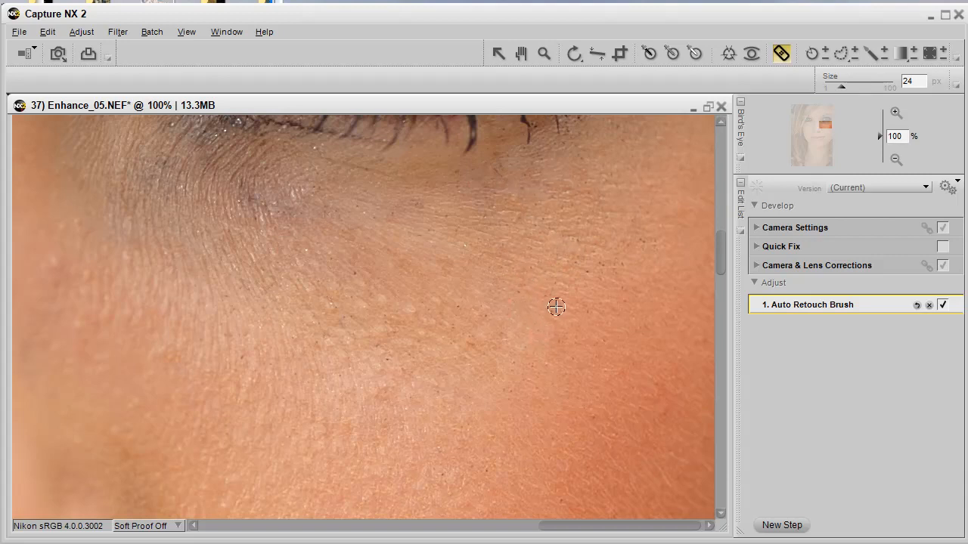
# Step: Clean up the remaining small specks across the cheek and the dark patches beneath the eye's inner corner
pyautogui.click(459, 305)
pyautogui.click(379, 349)
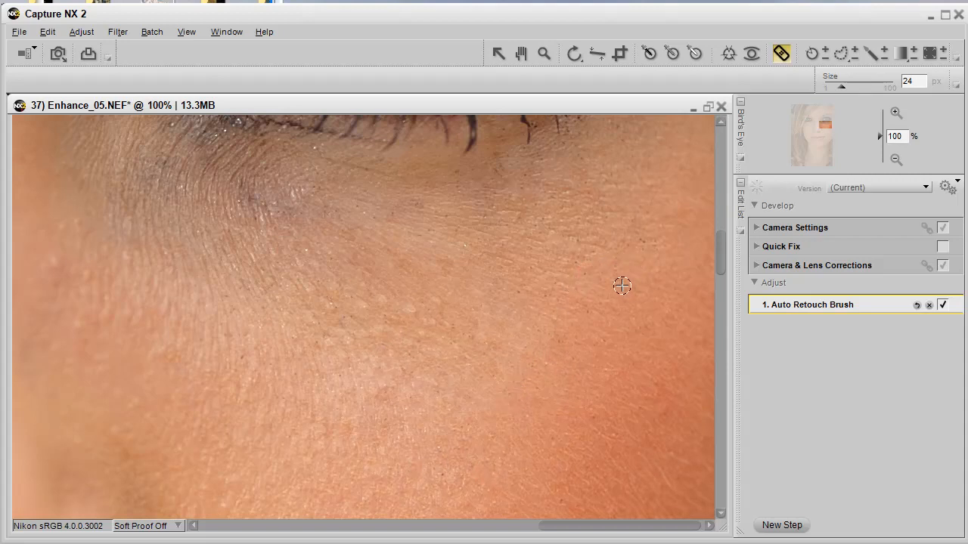
pyautogui.click(653, 244)
pyautogui.moveTo(253, 198); pyautogui.dragTo(255, 211)
pyautogui.click(296, 197)
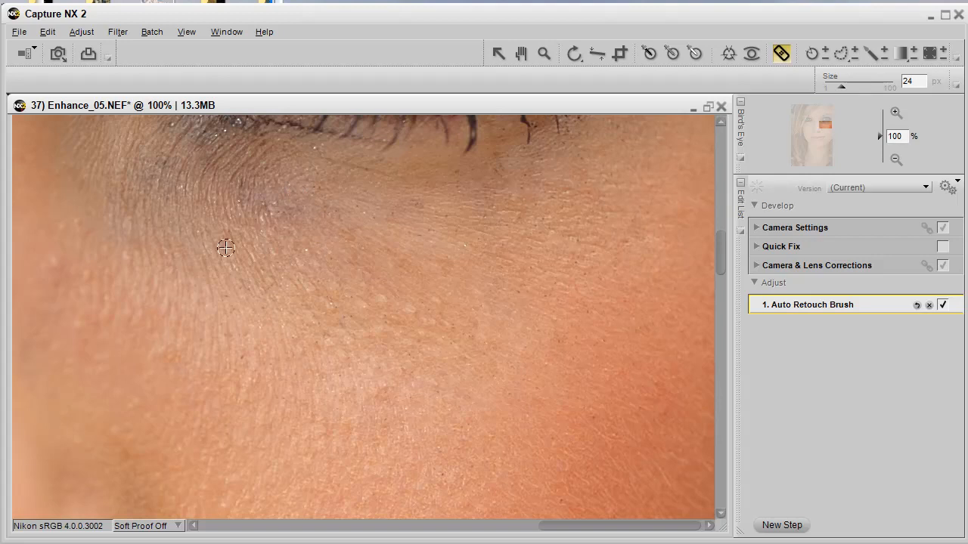
# Step: Remove the thin vertical stray hair on the opposite cheek, next to the blonde hair strands, with the Auto Retouch Brush
pyautogui.press('space')
pyautogui.moveTo(572, 253)
pyautogui.mouseDown()
pyautogui.moveTo(471, 296)
pyautogui.moveTo(457, 383)
pyautogui.mouseUp()
pyautogui.moveTo(327, 330); pyautogui.dragTo(451, 379)
pyautogui.moveTo(253, 309); pyautogui.dragTo(397, 352)
pyautogui.moveTo(164, 416); pyautogui.dragTo(410, 279)
pyautogui.moveTo(218, 382); pyautogui.dragTo(375, 344)
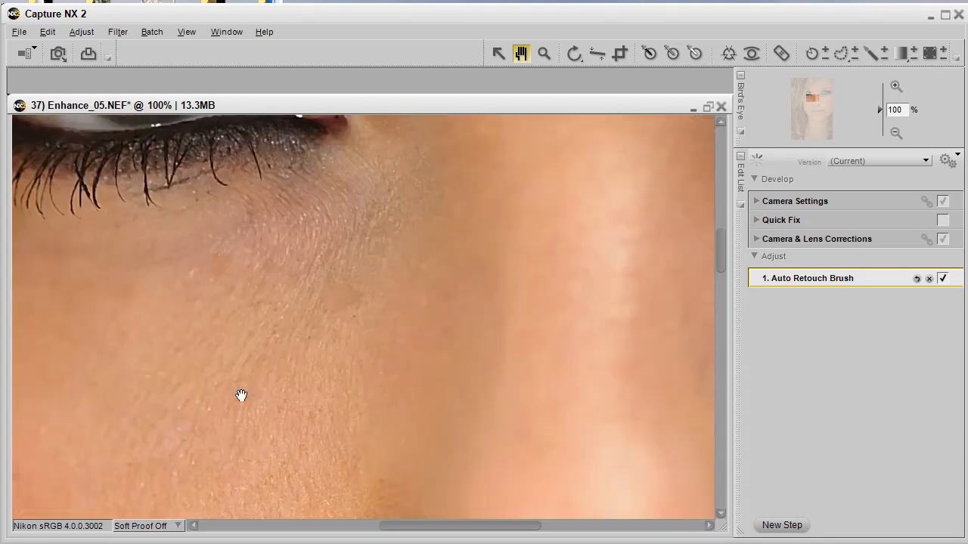
pyautogui.moveTo(240, 395); pyautogui.dragTo(380, 281)
pyautogui.moveTo(269, 393); pyautogui.dragTo(366, 286)
pyautogui.moveTo(390, 357); pyautogui.dragTo(499, 385)
pyautogui.moveTo(377, 285); pyautogui.dragTo(374, 320)
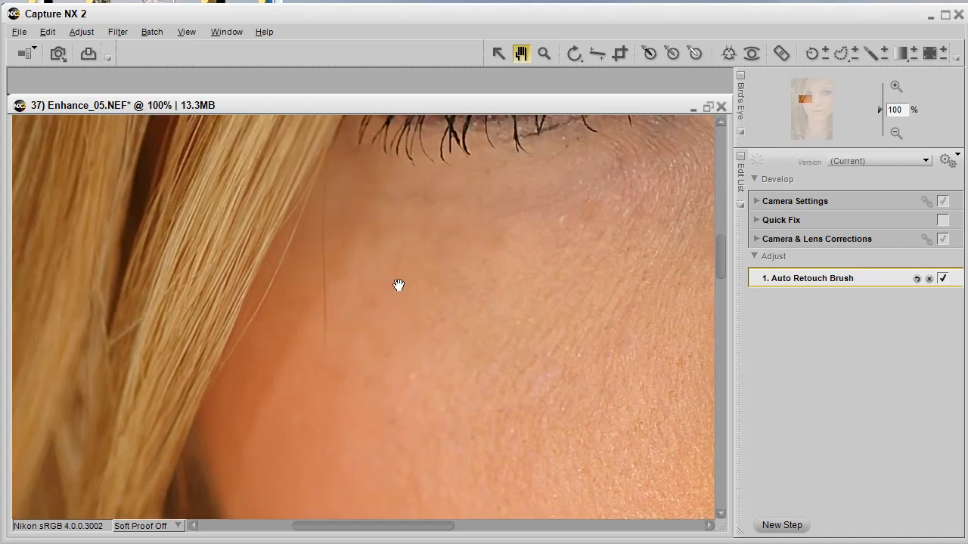
pyautogui.press('q')
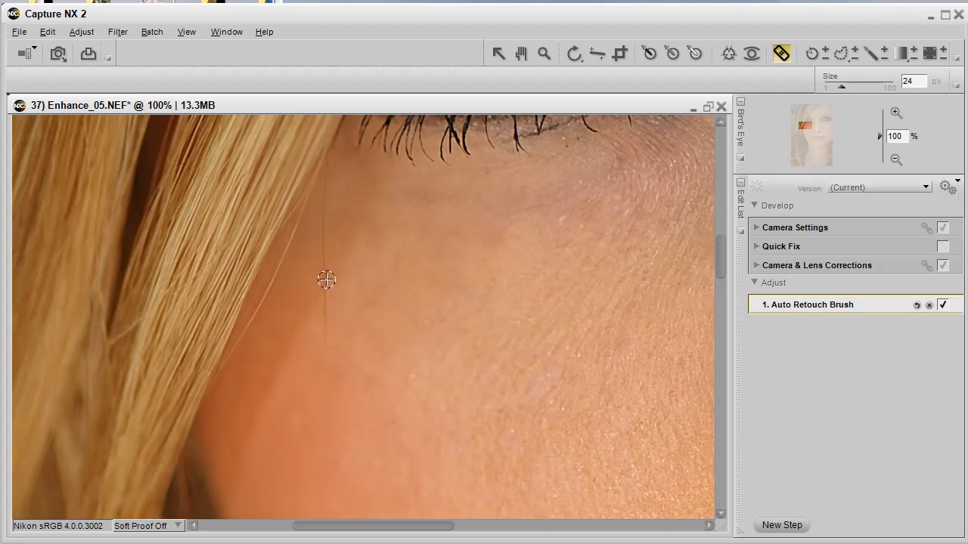
pyautogui.click(324, 328)
pyautogui.click(324, 318)
pyautogui.moveTo(325, 306)
pyautogui.mouseDown()
pyautogui.moveTo(320, 258)
pyautogui.moveTo(328, 184)
pyautogui.mouseUp()
# Step: Compare the face at 50% zoom with the Auto Retouch Brush adjustment turned off and back on
pyautogui.hotkey('ctrl', '-')
pyautogui.hotkey('ctrl', '-')
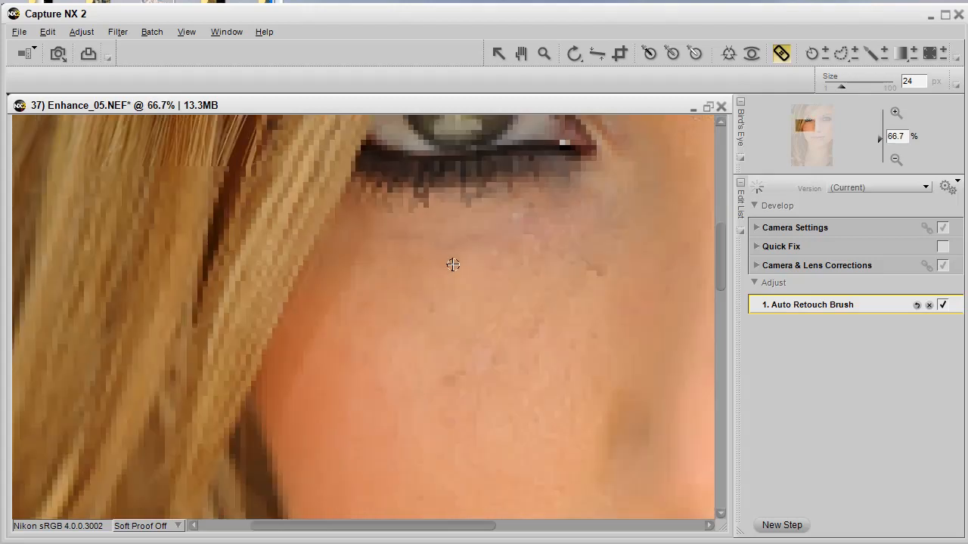
pyautogui.press('h')
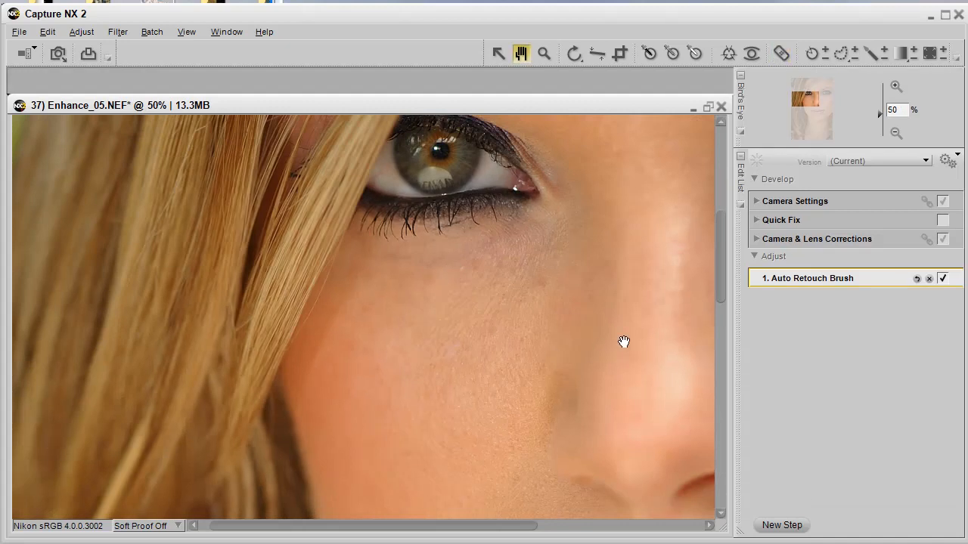
pyautogui.moveTo(609, 322); pyautogui.dragTo(280, 341)
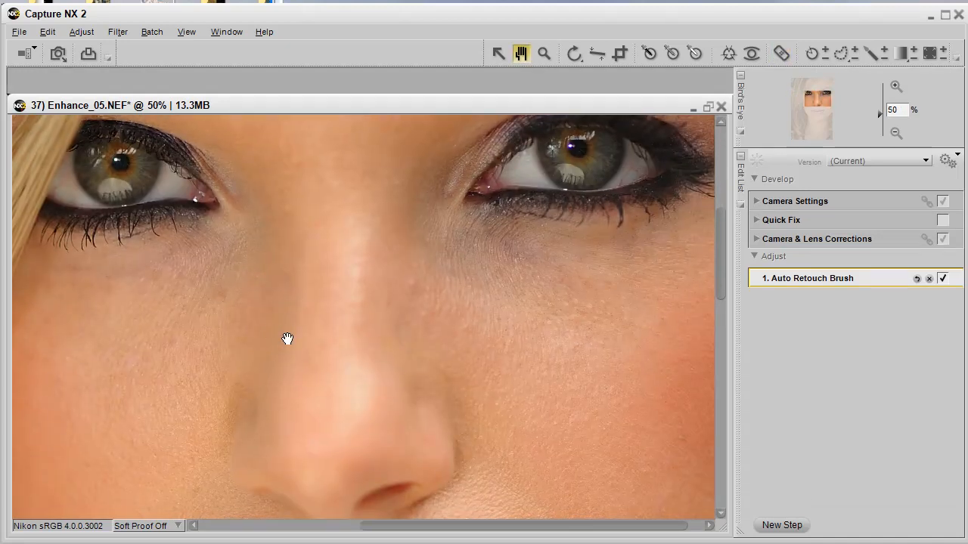
pyautogui.press('r')
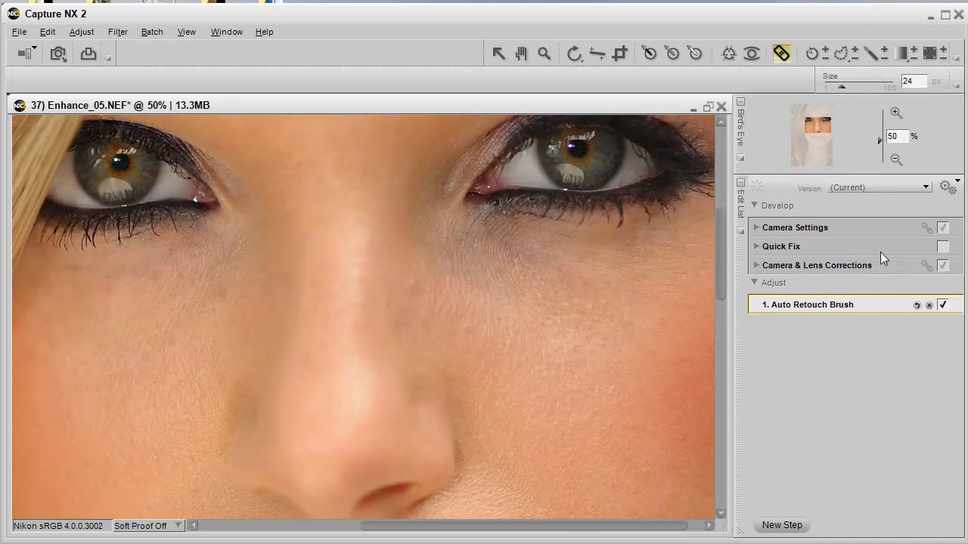
pyautogui.click(943, 307)
pyautogui.click(943, 305)
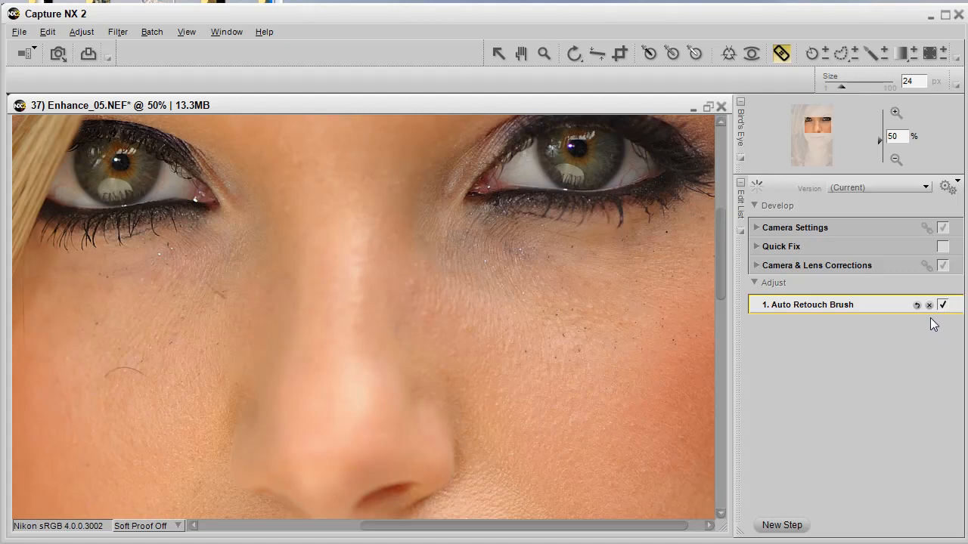